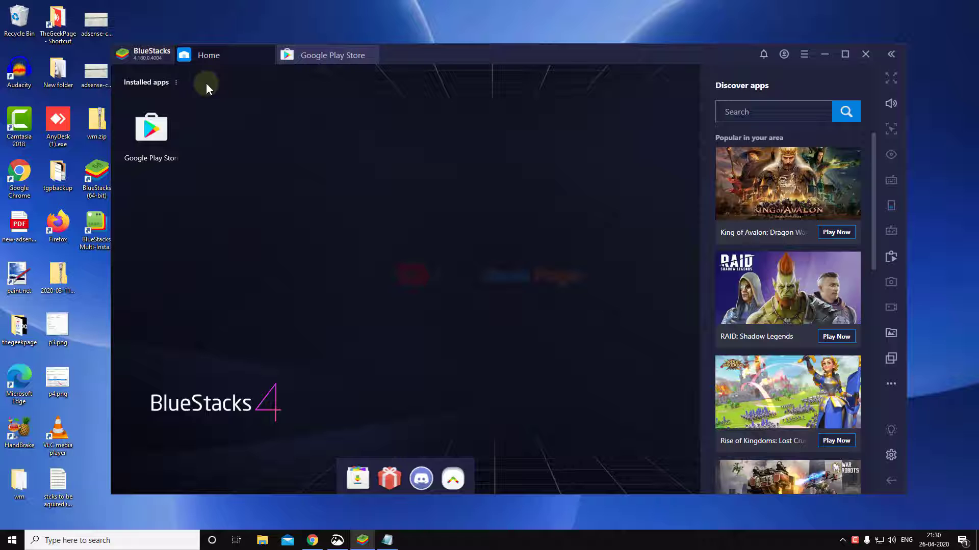
Step: Show the installed-apps options, then move the BlueStacks window up and to the right
{"action": "left_click", "coordinate": [177, 82]}
{"action": "left_click_drag", "start_coordinate": [468, 50], "coordinate": [606, 38]}
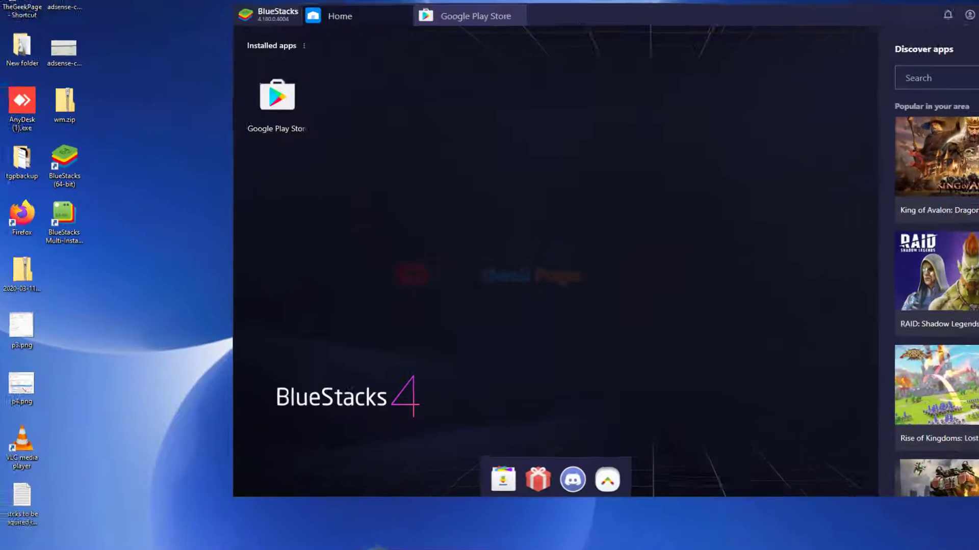
Step: Bring up the Notepad note and select the whole path C:/ProgramData/BlueStacks/Engine/UserData/SharedFolder
{"action": "left_click", "coordinate": [388, 540]}
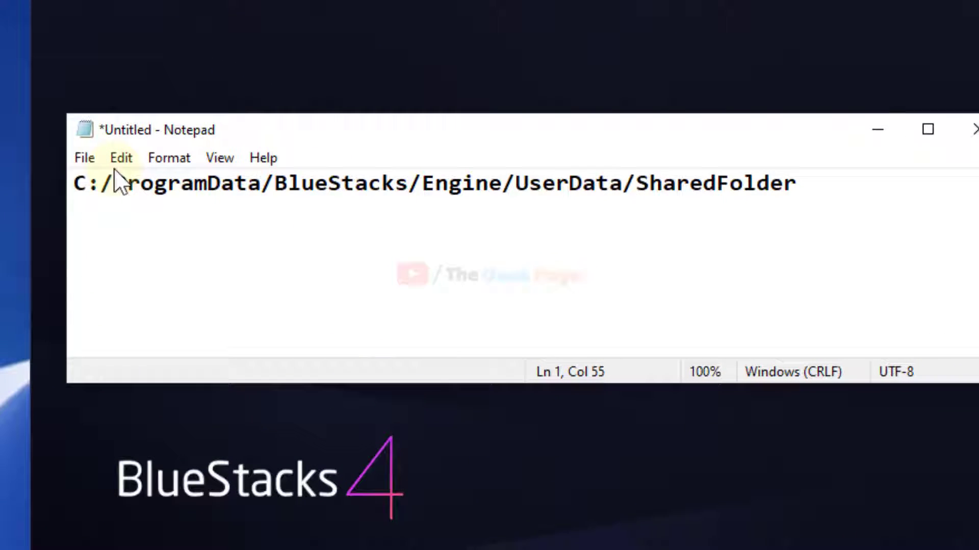
{"action": "left_click", "coordinate": [153, 184]}
{"action": "key", "text": "ctrl+a"}
{"action": "left_click", "coordinate": [282, 184]}
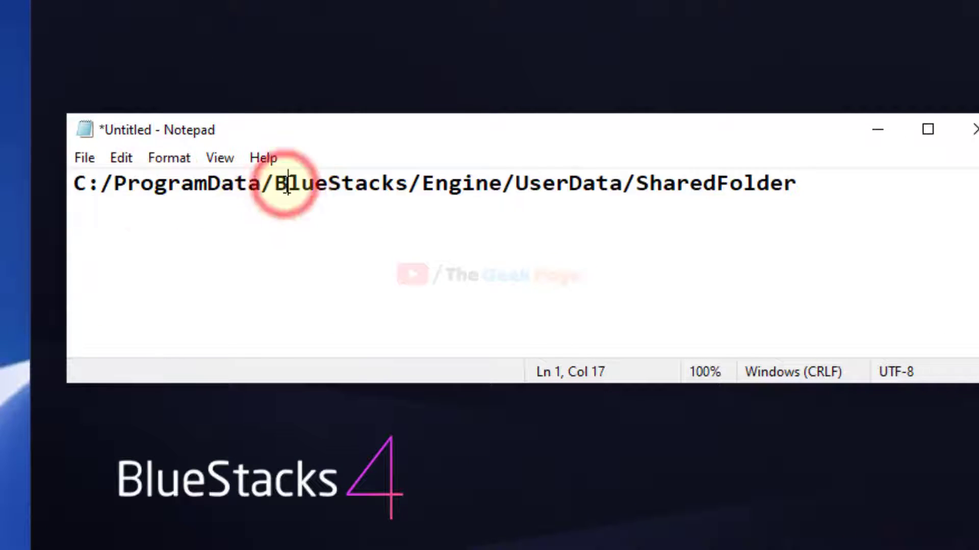
{"action": "key", "text": "ctrl+a"}
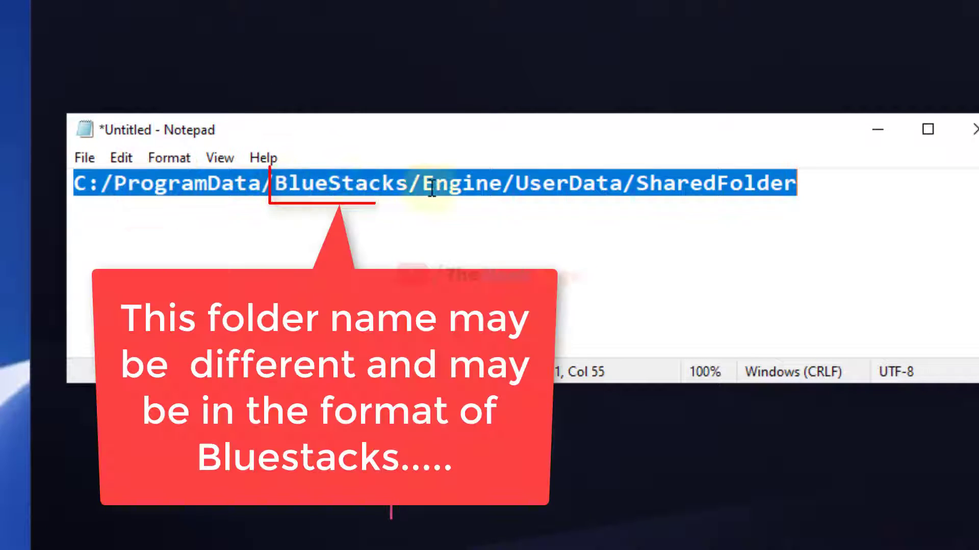
{"action": "left_click", "coordinate": [474, 184]}
{"action": "key", "text": "ctrl+a"}
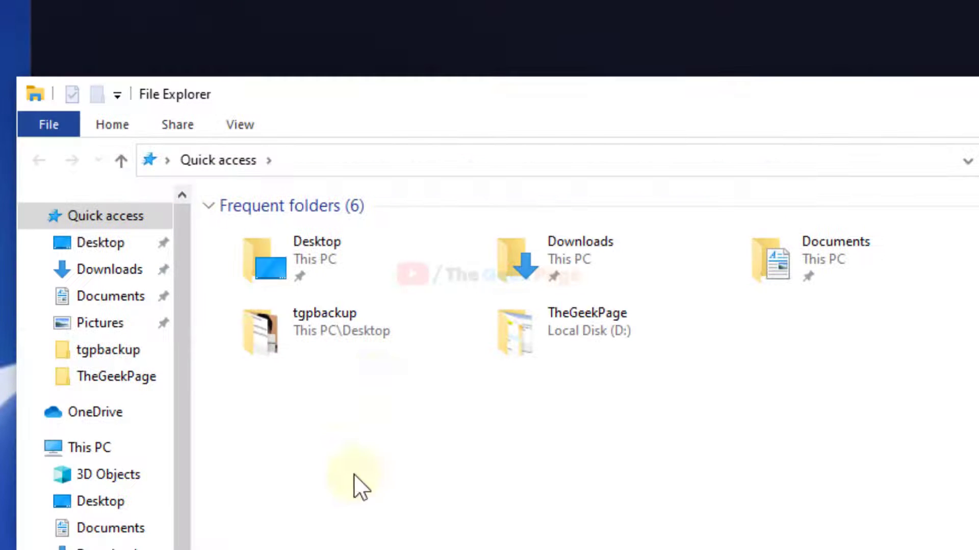
Step: From This PC, open Local Disk (C:), select ProgramData and show the View settings
{"action": "left_click", "coordinate": [90, 431]}
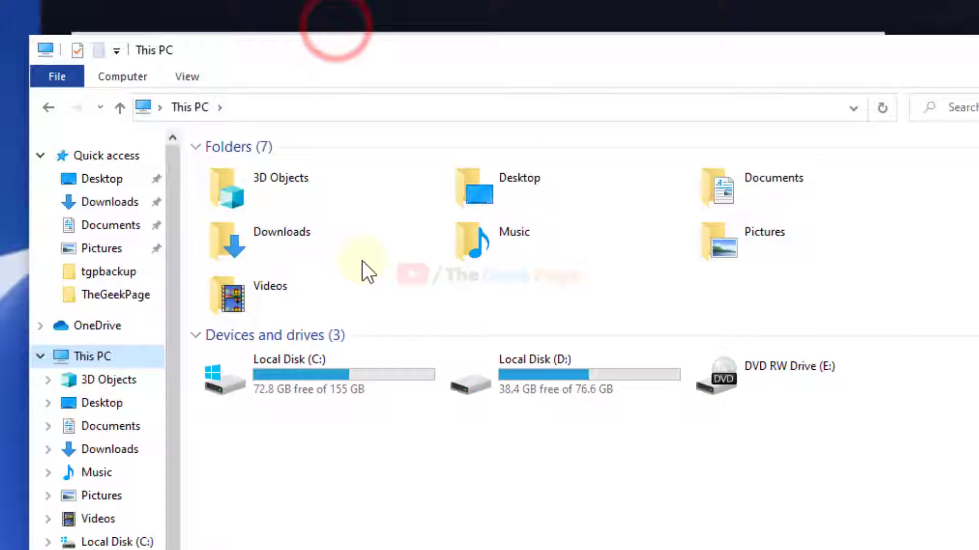
{"action": "left_click_drag", "start_coordinate": [362, 260], "coordinate": [377, 175]}
{"action": "double_click", "coordinate": [347, 478]}
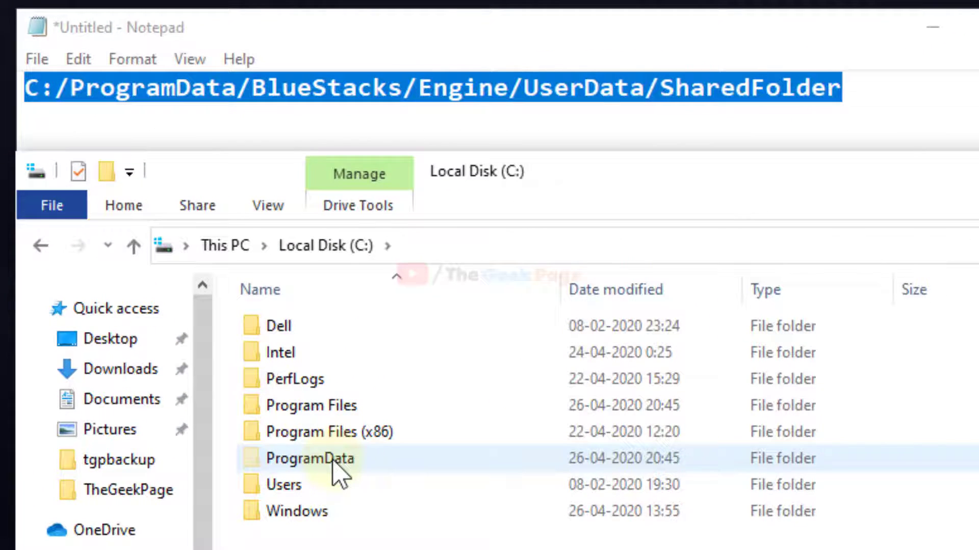
{"action": "left_click", "coordinate": [322, 437]}
{"action": "left_click", "coordinate": [295, 537]}
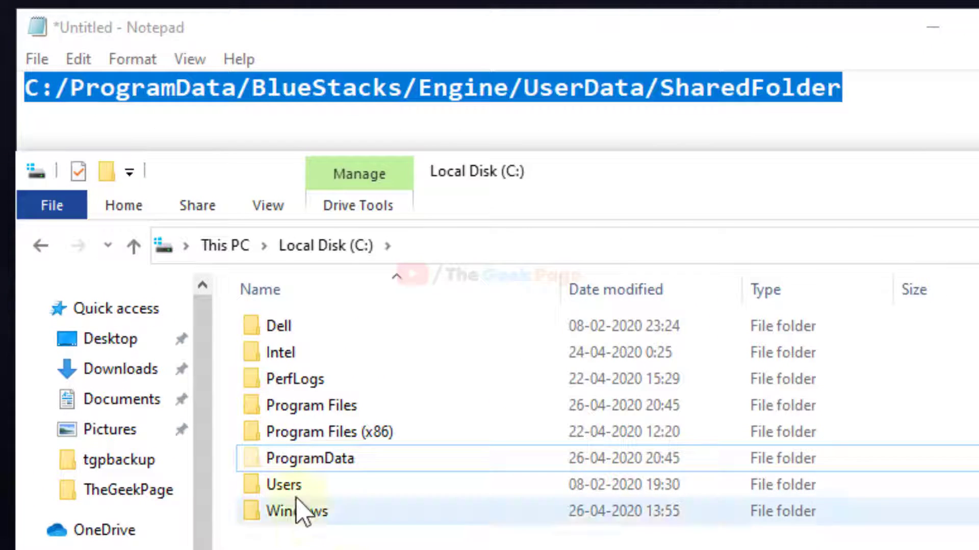
{"action": "left_click", "coordinate": [322, 459]}
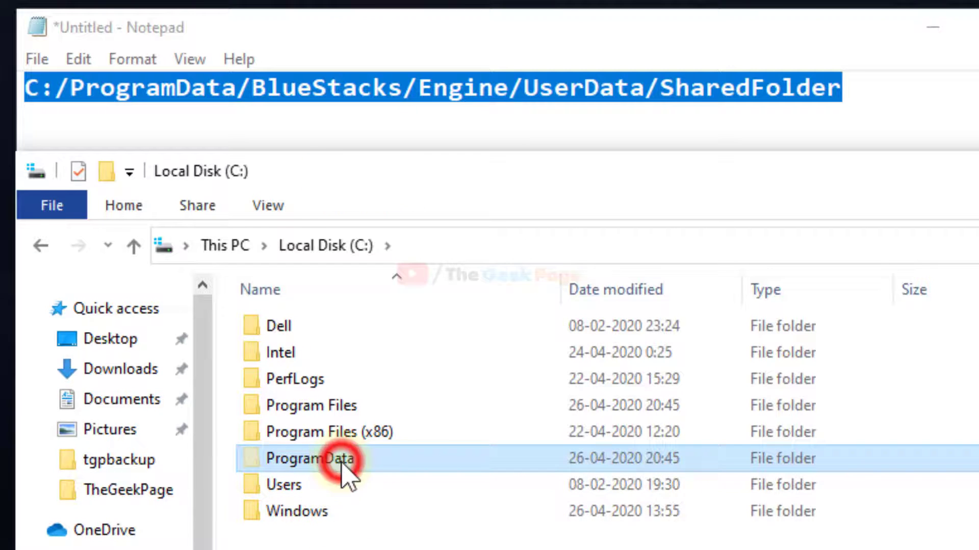
{"action": "left_click", "coordinate": [268, 205]}
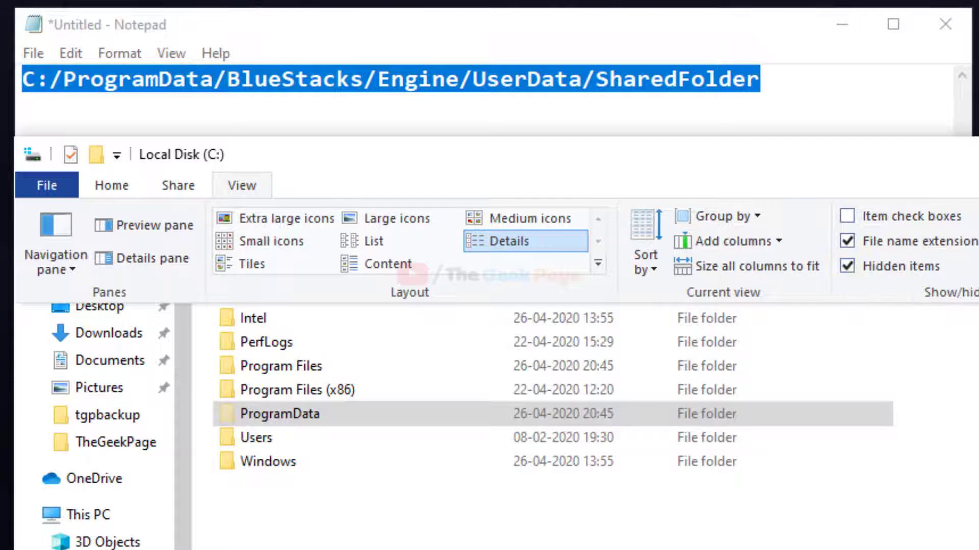
Step: Browse ProgramData > BlueStacks_bgp64 > Engine > UserData and open the empty SharedFolder
{"action": "double_click", "coordinate": [368, 480]}
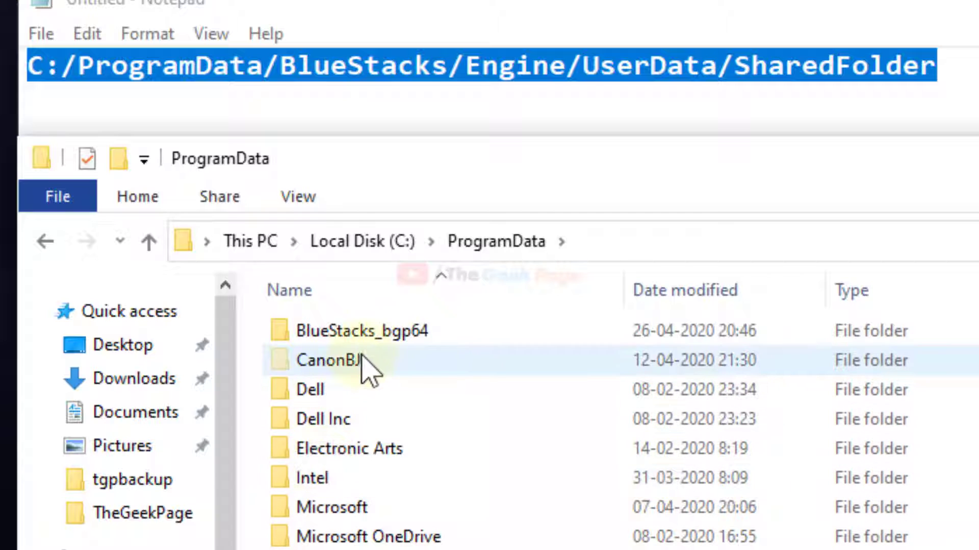
{"action": "left_click", "coordinate": [310, 390]}
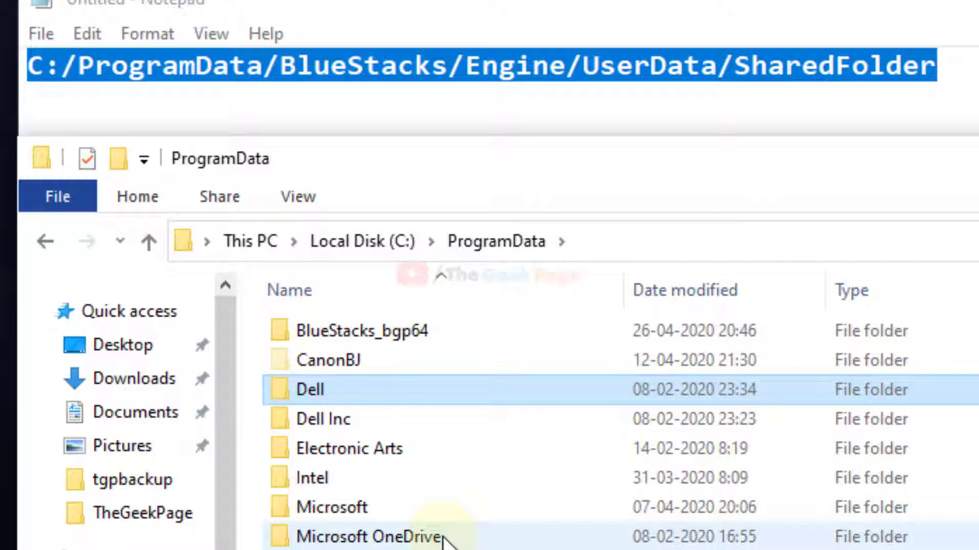
{"action": "key", "text": "b"}
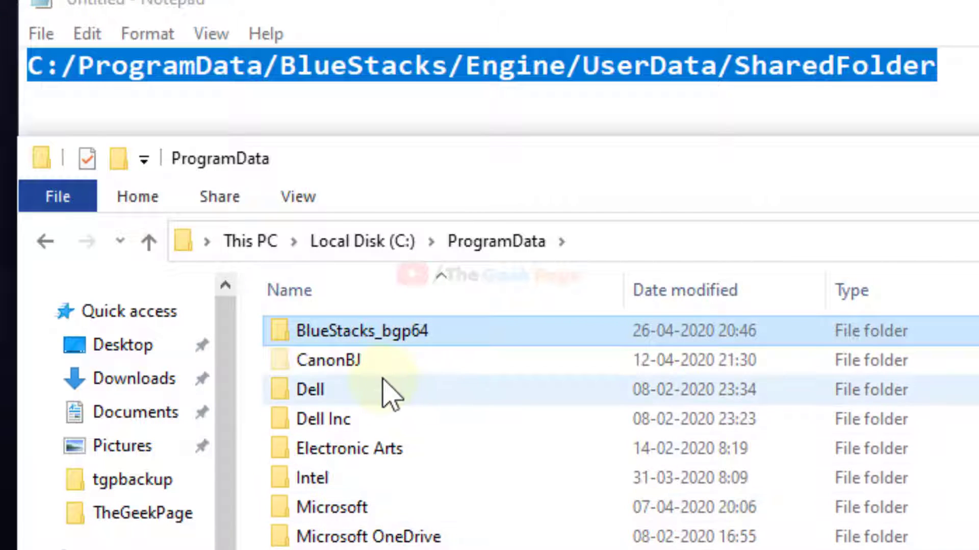
{"action": "double_click", "coordinate": [406, 336]}
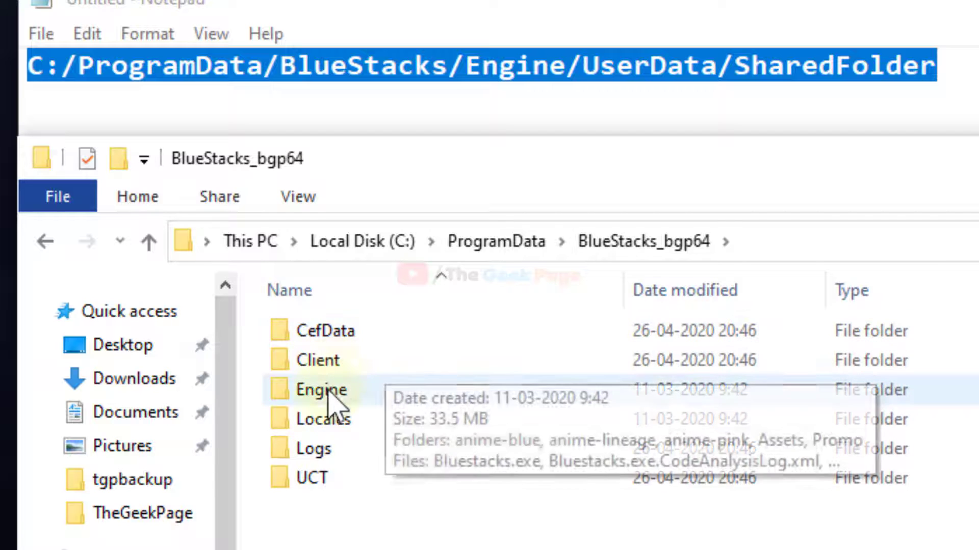
{"action": "double_click", "coordinate": [321, 389]}
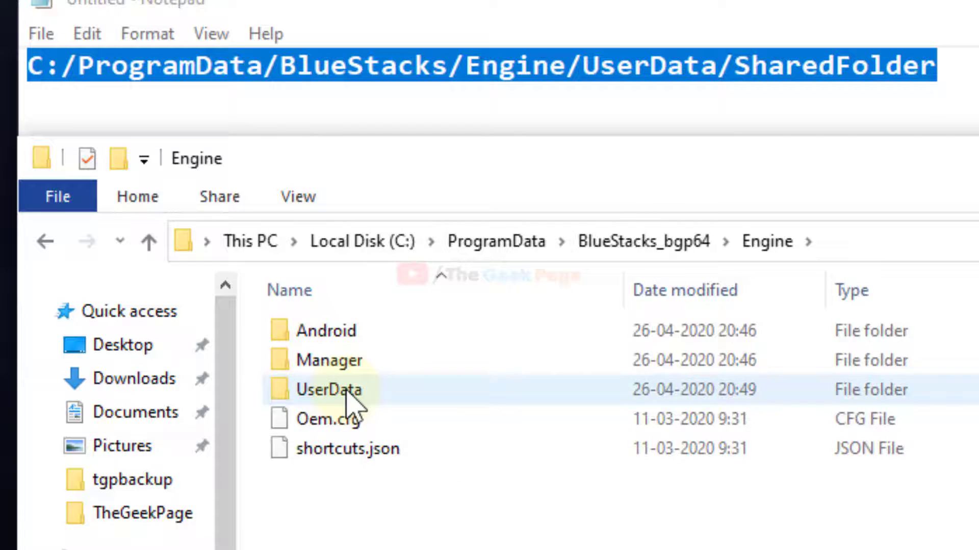
{"action": "double_click", "coordinate": [329, 389]}
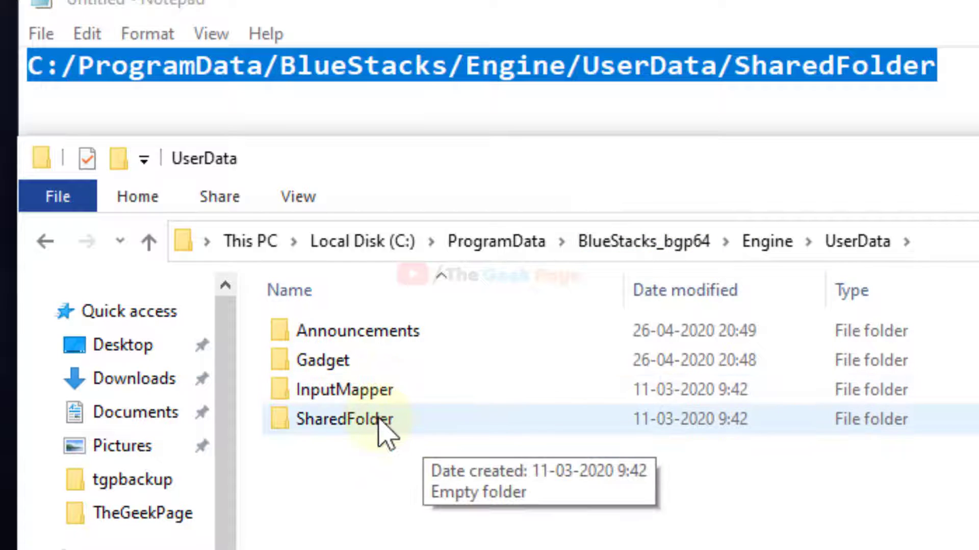
{"action": "left_click", "coordinate": [321, 424]}
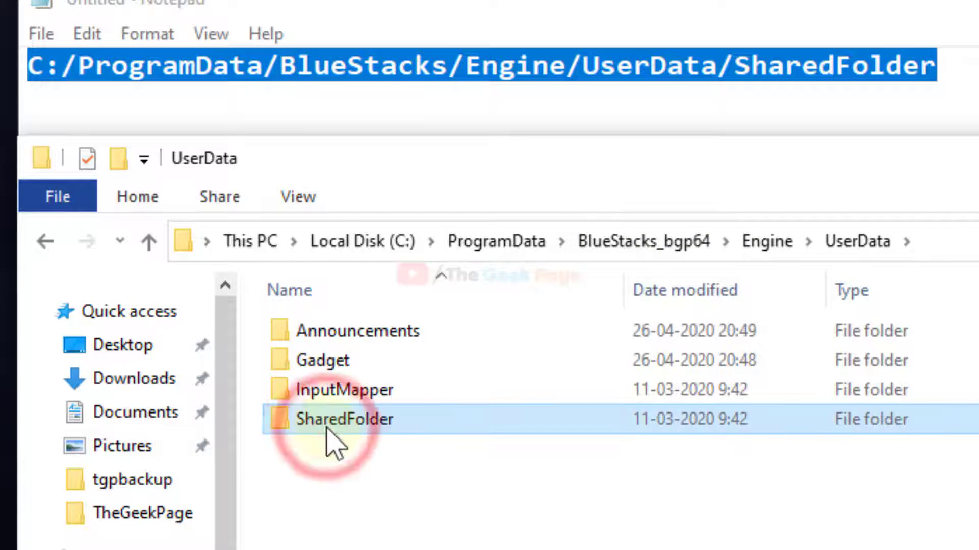
{"action": "double_click", "coordinate": [391, 428]}
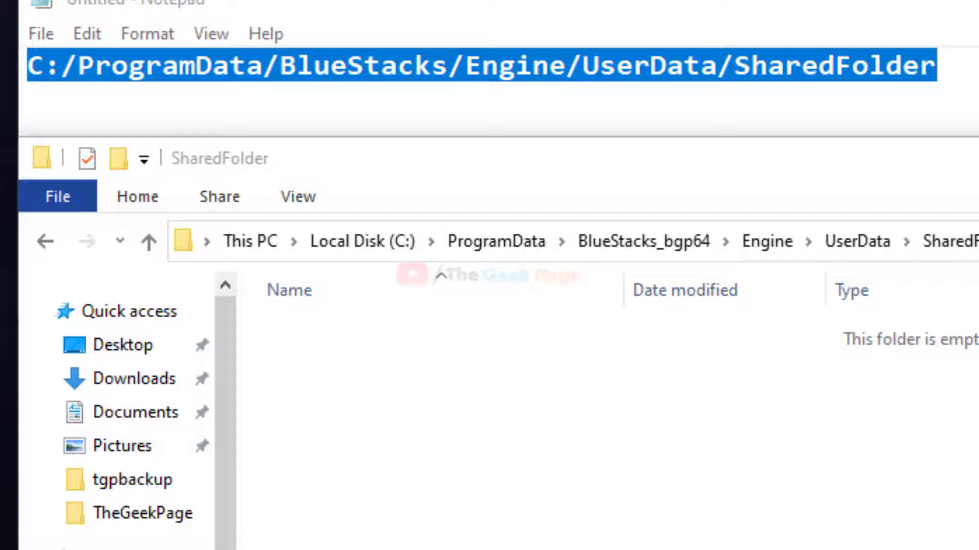
Step: Drop p4.png into SharedFolder and paste p3.png there as well
{"action": "left_click_drag", "start_coordinate": [788, 505], "coordinate": [497, 443]}
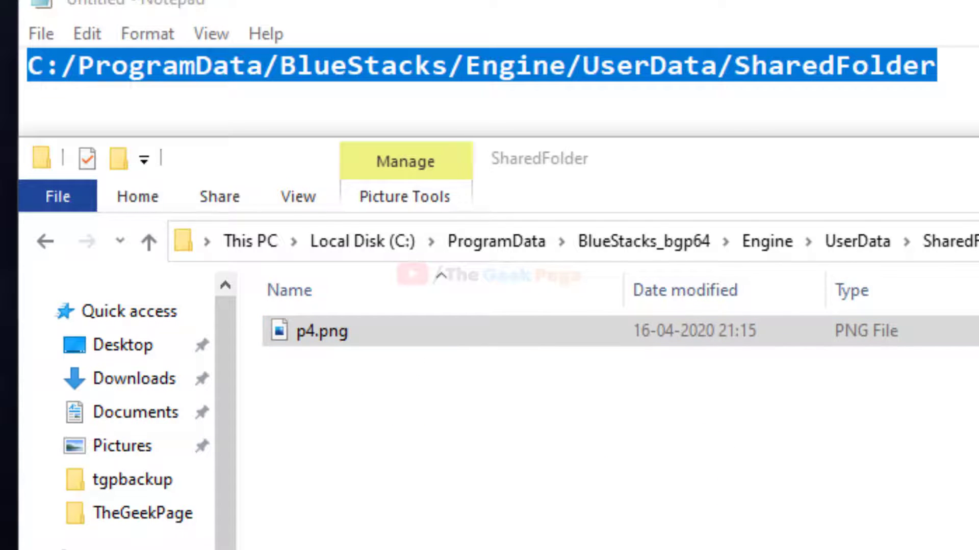
{"action": "right_click", "coordinate": [416, 459]}
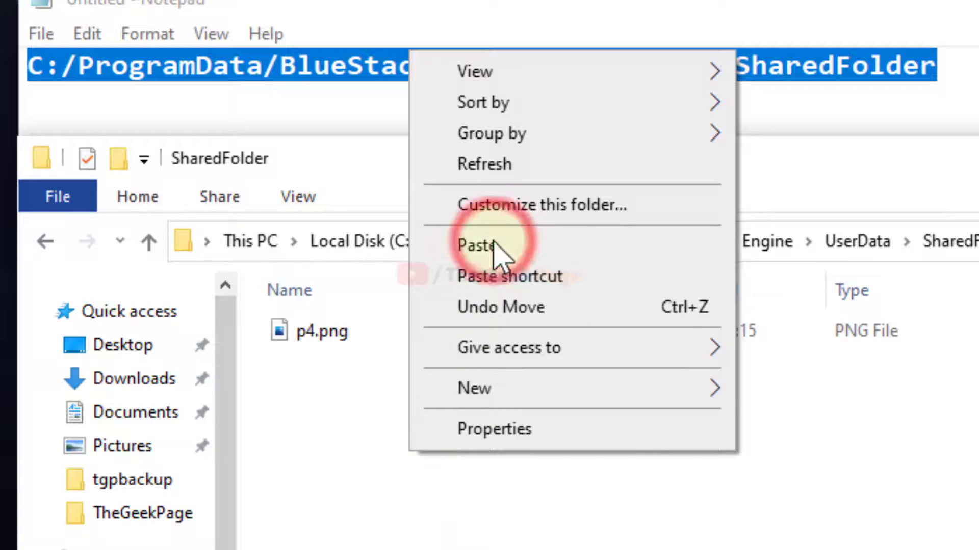
{"action": "left_click", "coordinate": [490, 241]}
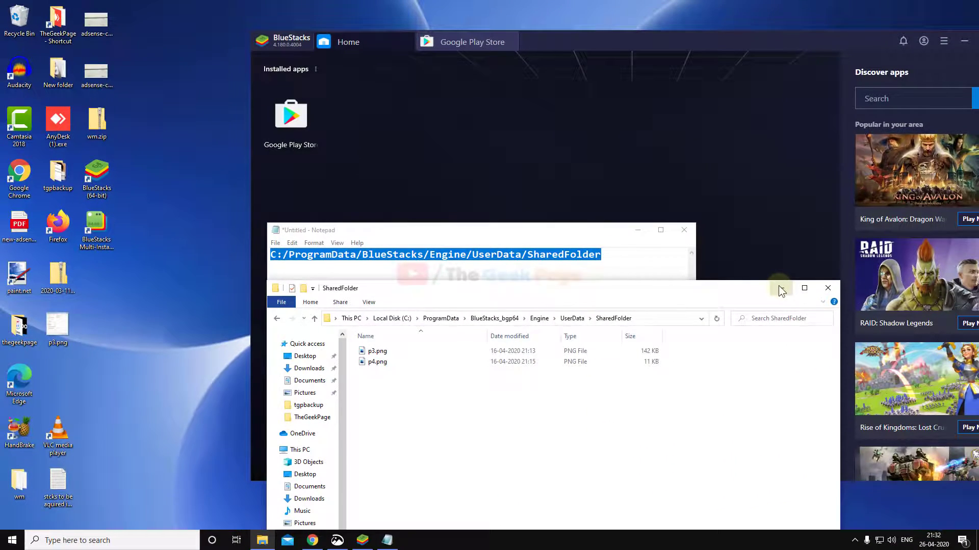
Step: Close the folder window and the path note, then launch Media Manager from More apps
{"action": "left_click", "coordinate": [779, 284]}
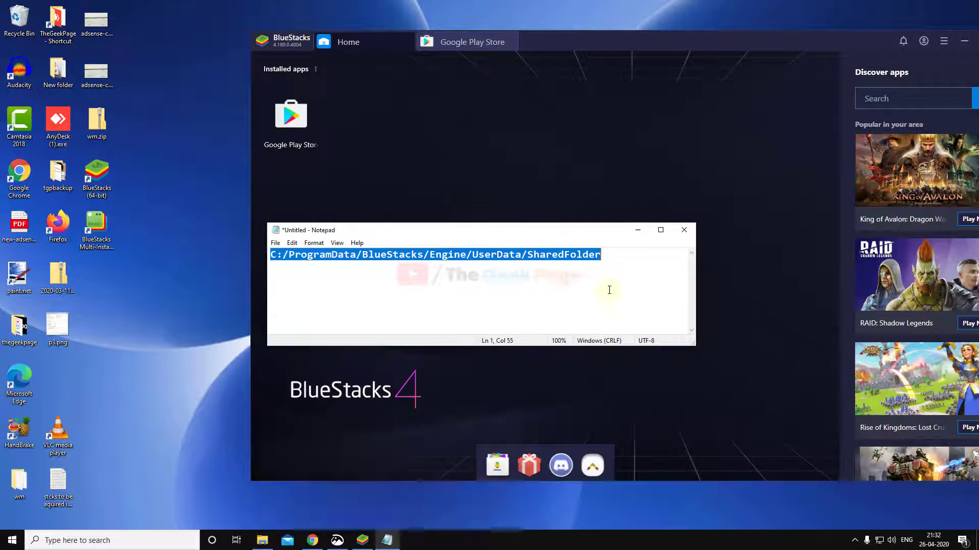
{"action": "left_click", "coordinate": [638, 230]}
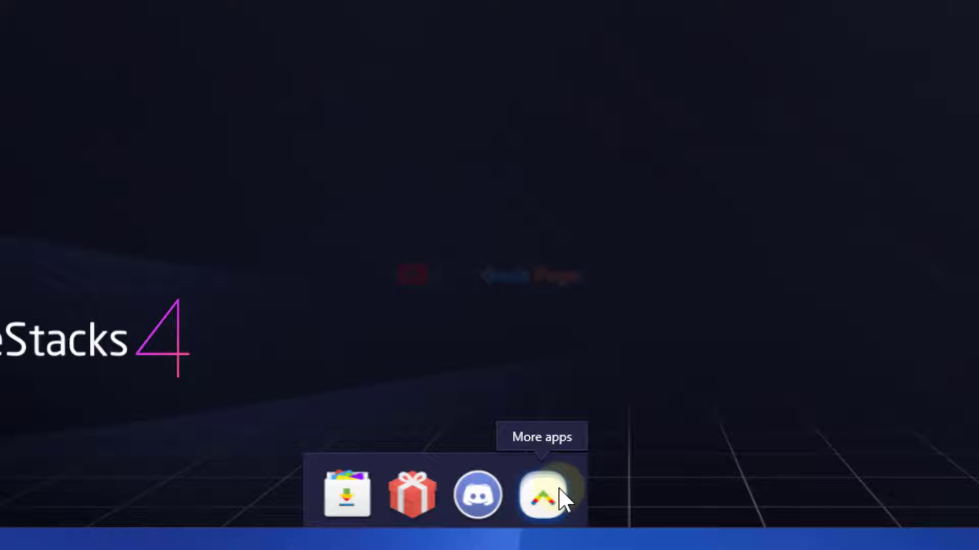
{"action": "left_click", "coordinate": [545, 495]}
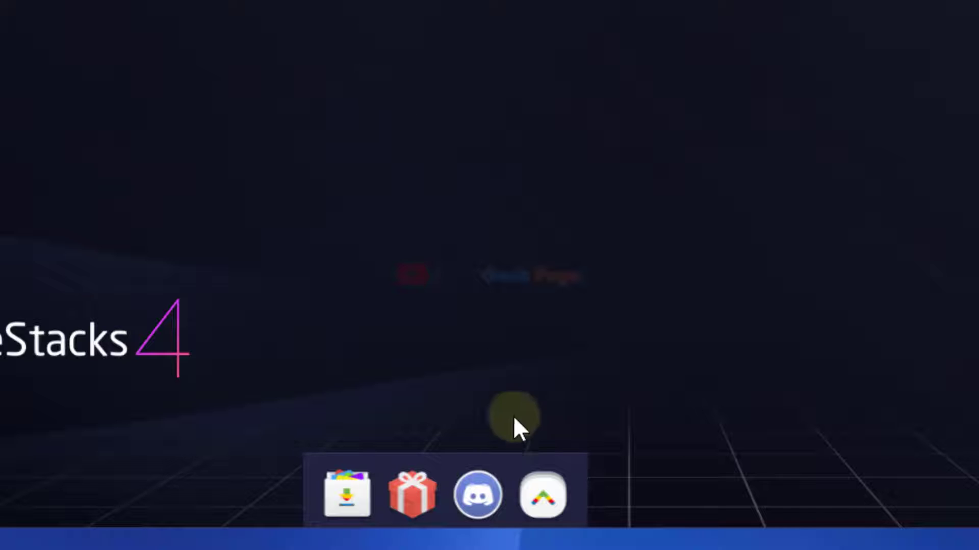
{"action": "left_click", "coordinate": [544, 495]}
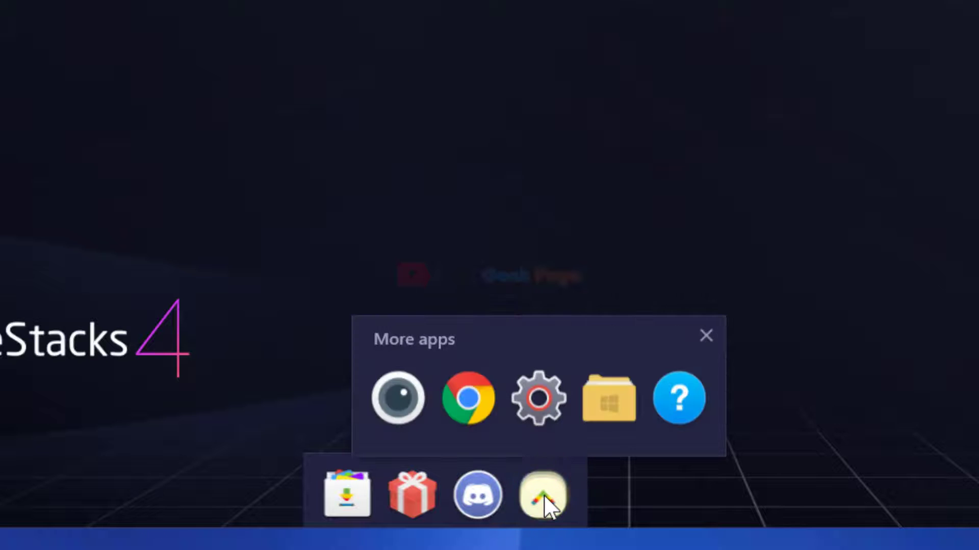
{"action": "left_click", "coordinate": [597, 404]}
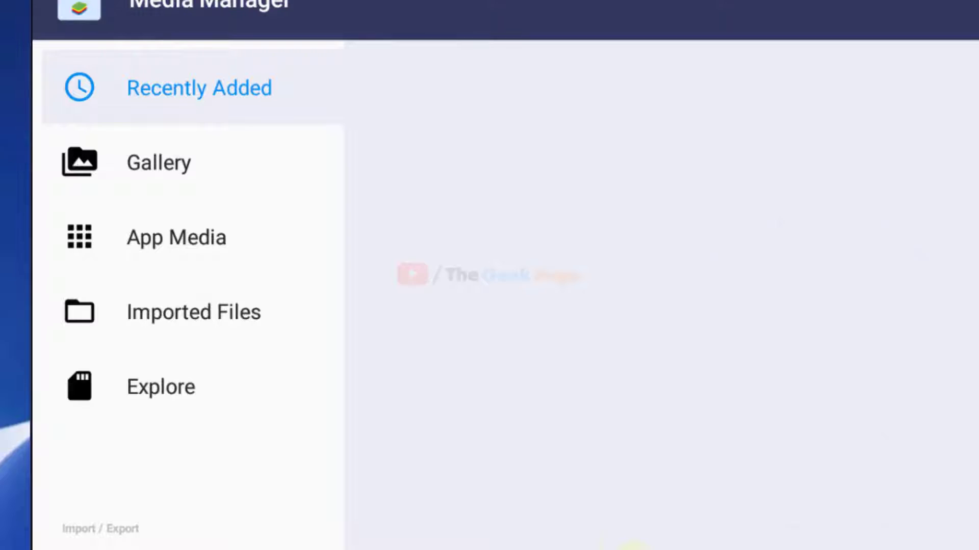
Step: Explore Media Manager storage into windows > BstSharedFolder, which holds p3.png and p4.png
{"action": "left_click", "coordinate": [157, 388]}
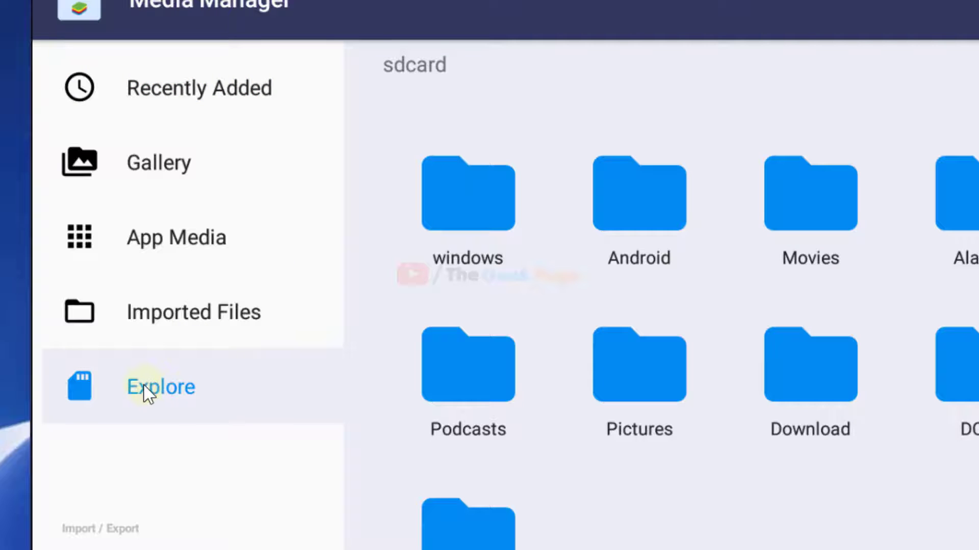
{"action": "double_click", "coordinate": [467, 253]}
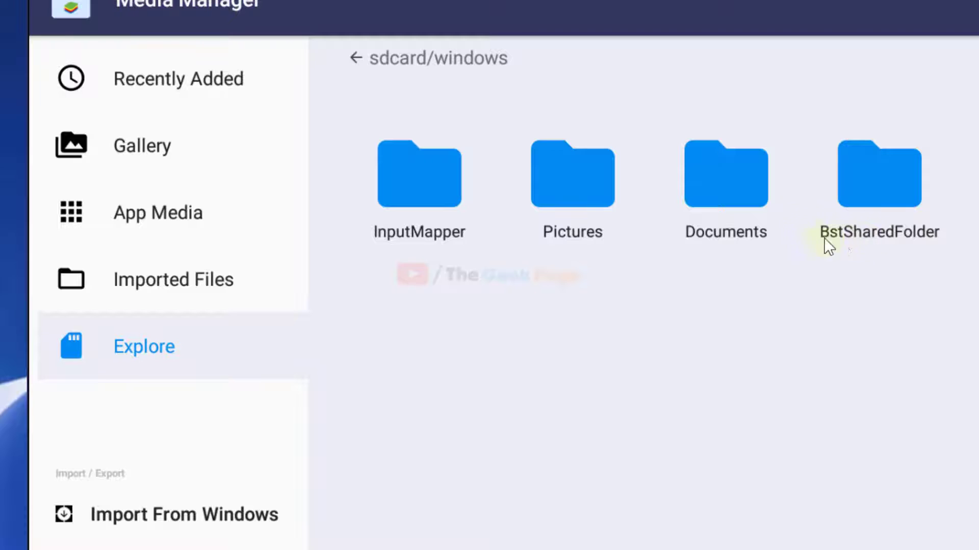
{"action": "double_click", "coordinate": [888, 178]}
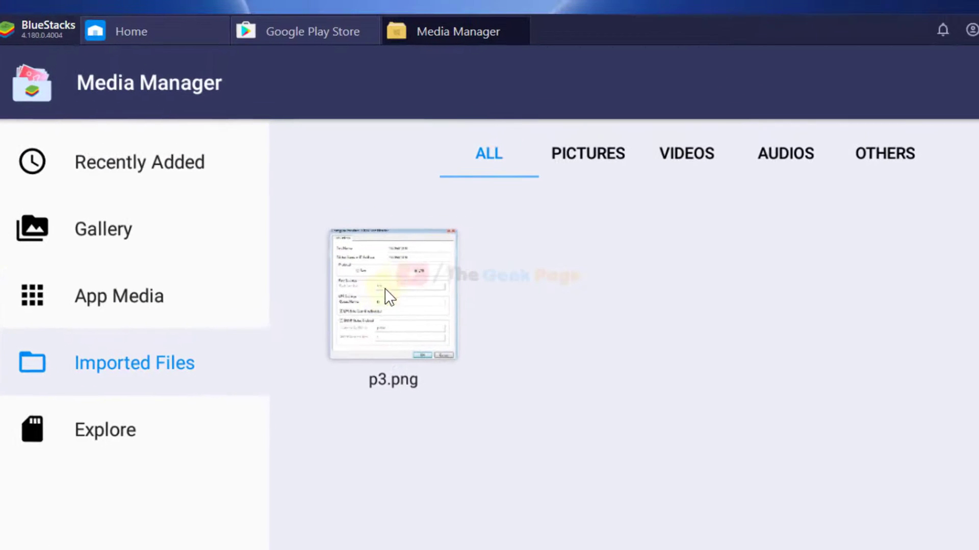
Step: Open p3.png, choose Send to Windows, and cancel the Save File dialog
{"action": "left_click", "coordinate": [421, 217]}
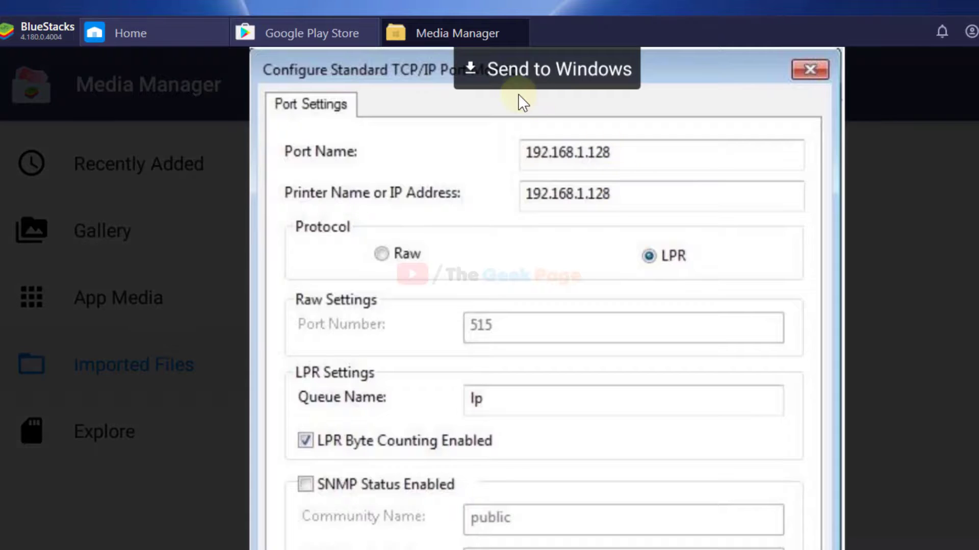
{"action": "left_click", "coordinate": [597, 76]}
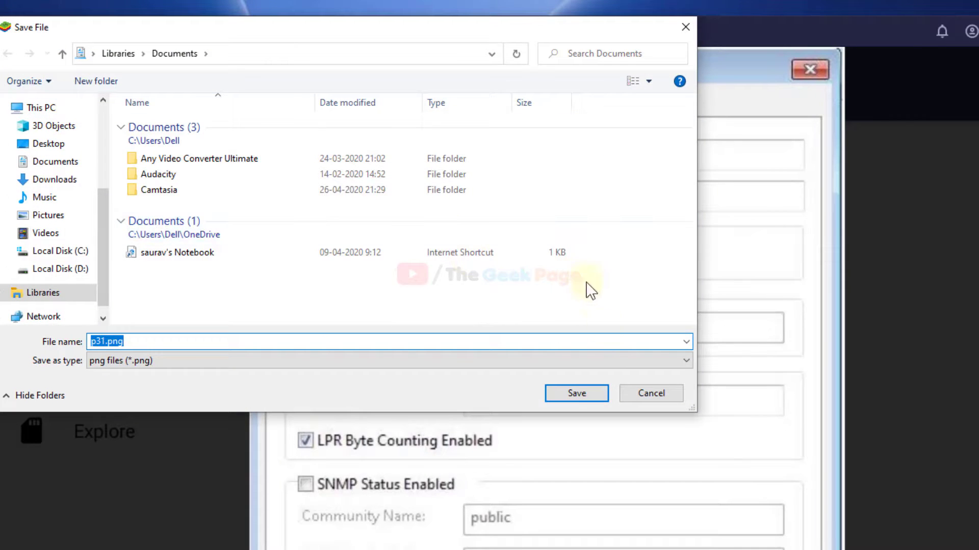
{"action": "left_click", "coordinate": [651, 393]}
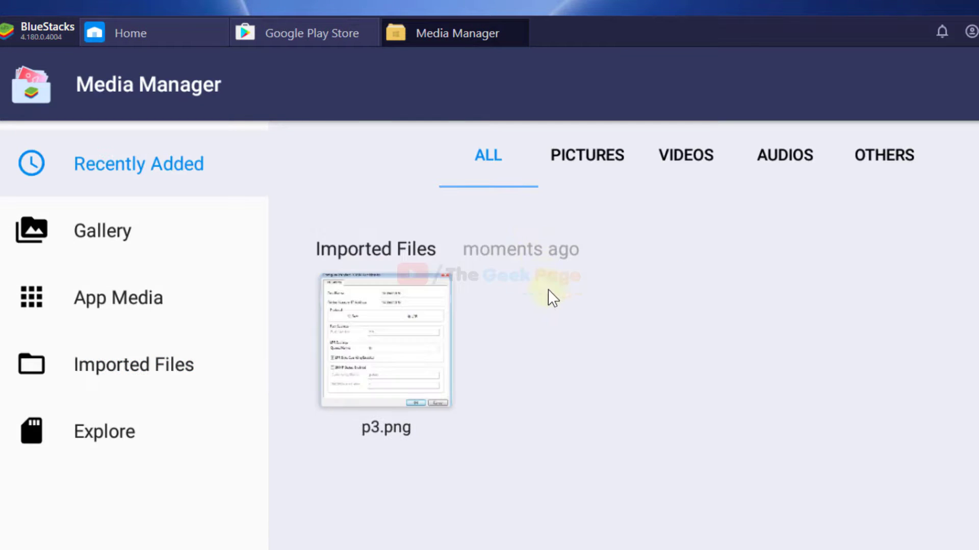
Step: Filter Recently Added to Pictures, open p3.png and pick Send to Windows
{"action": "left_click", "coordinate": [588, 155]}
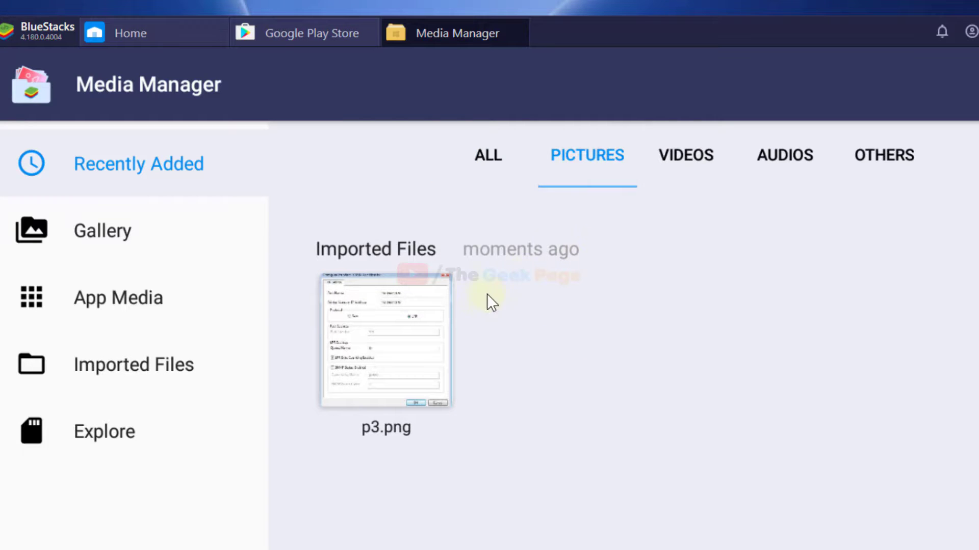
{"action": "left_click", "coordinate": [380, 337]}
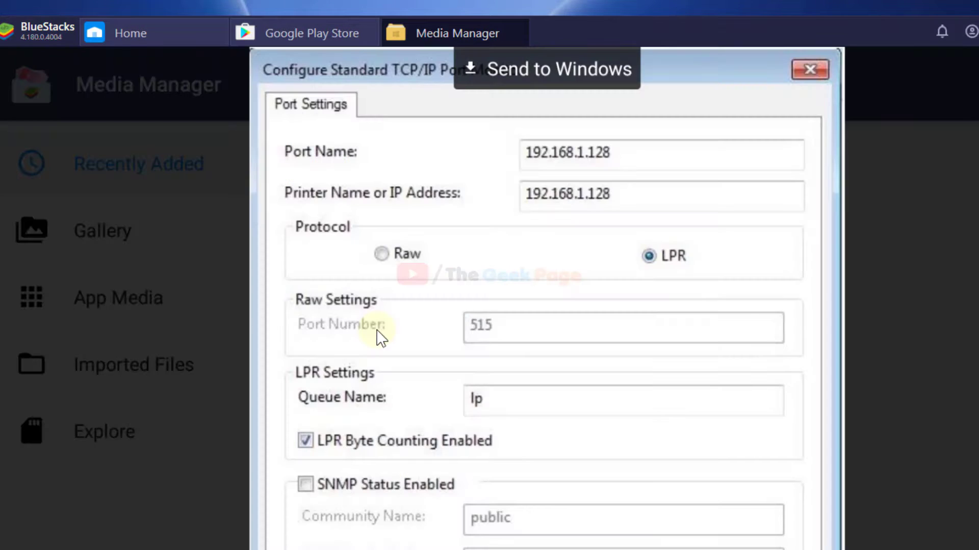
{"action": "left_click", "coordinate": [540, 66]}
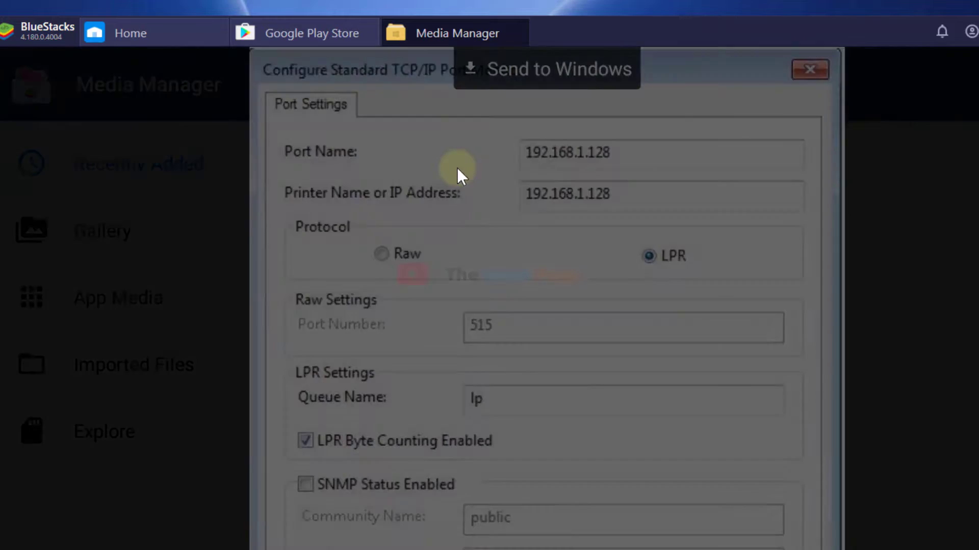
{"action": "left_click", "coordinate": [684, 29]}
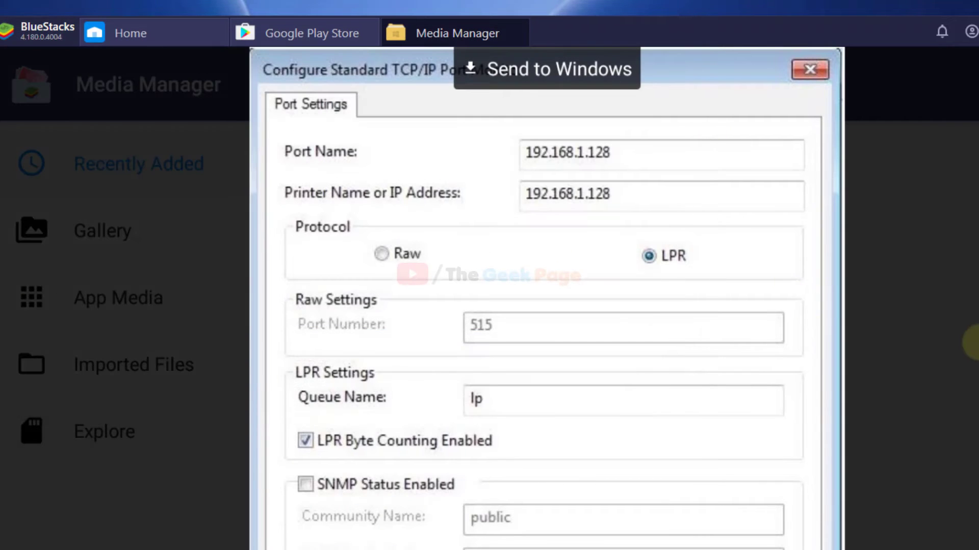